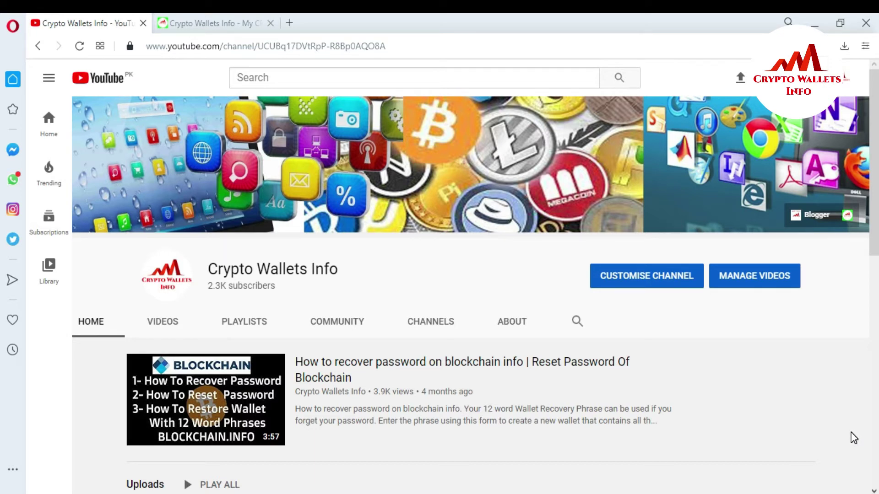
Switch to Trust Wallet and start importing an existing wallet as a Multi-Coin Wallet
click(226, 22)
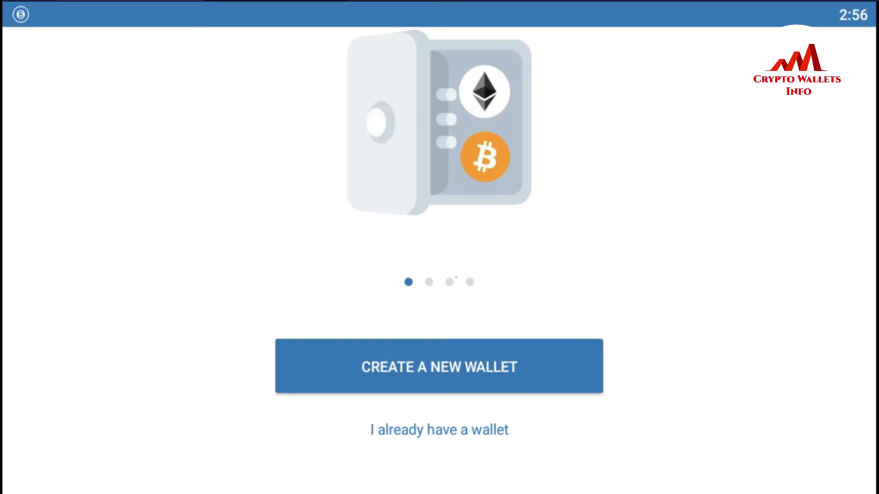
mouse_move(336, 493)
click(444, 437)
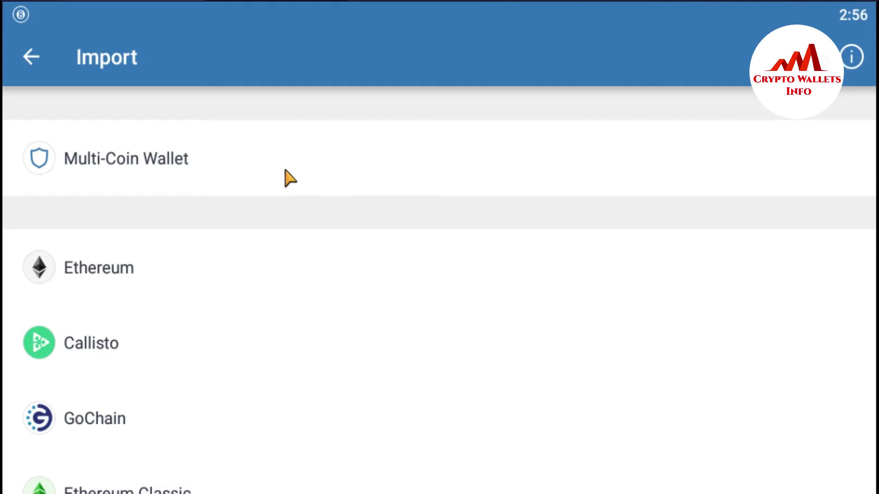
click(126, 159)
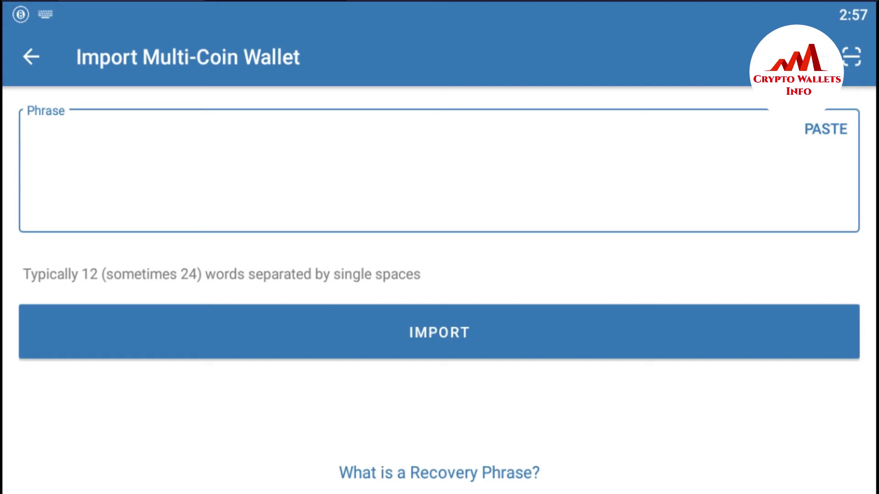
Copy the whole numbered recovery phrase from the 12 WORD Notepad file into the Phrase field and try to import the wallet
key(alt+Tab)
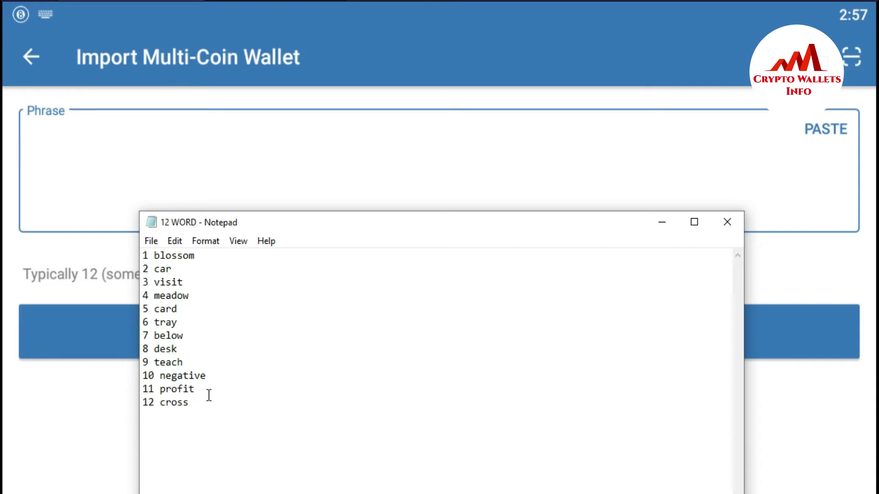
drag(213, 400, 122, 243)
key(ctrl+c)
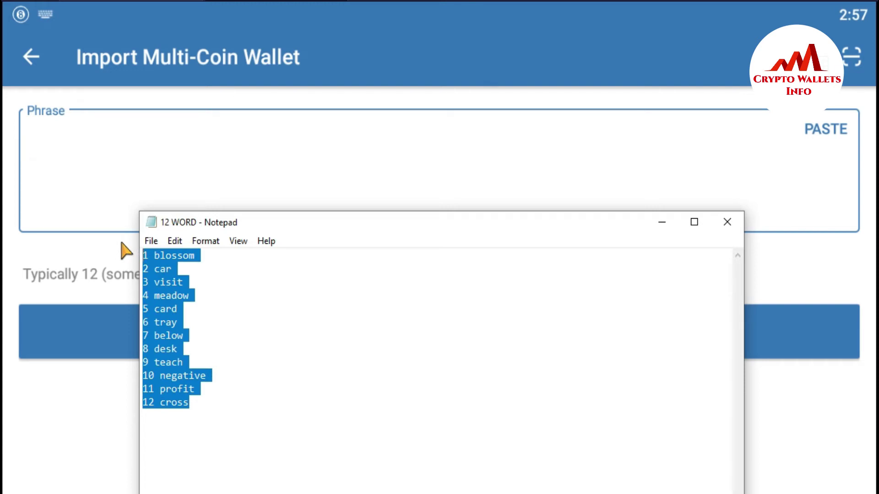
click(89, 142)
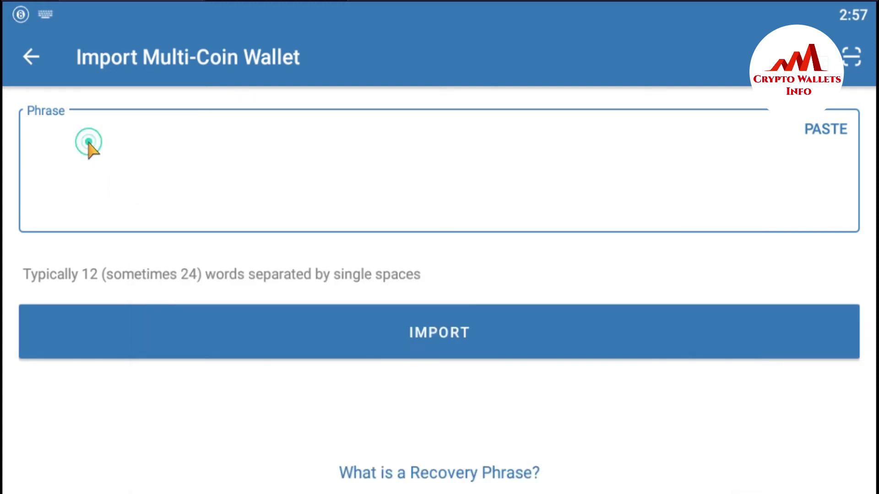
key(ctrl+v)
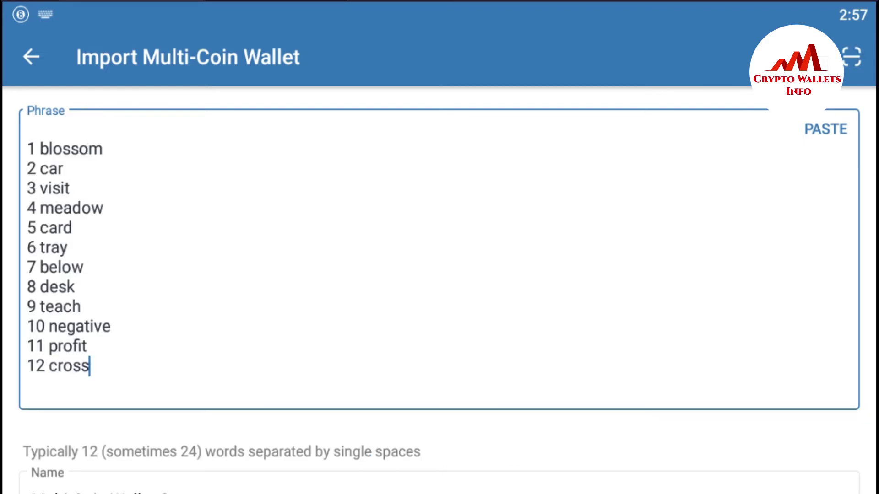
scroll(624, 143, down, 2)
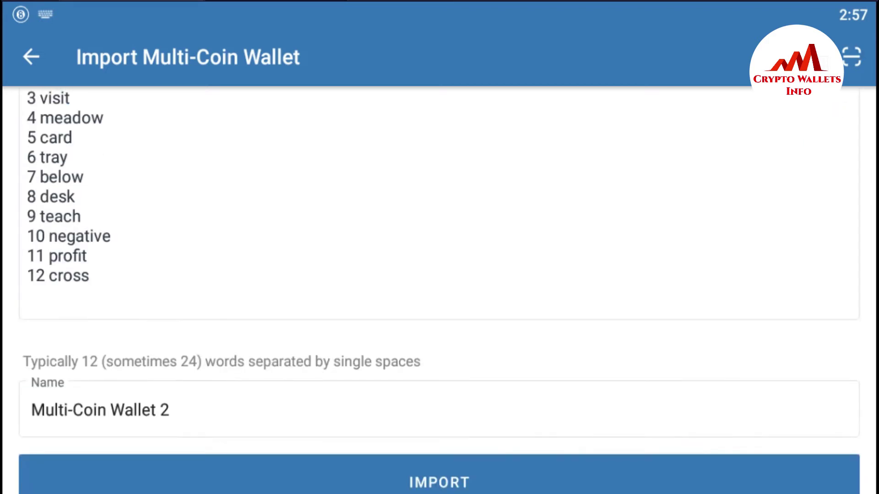
click(434, 489)
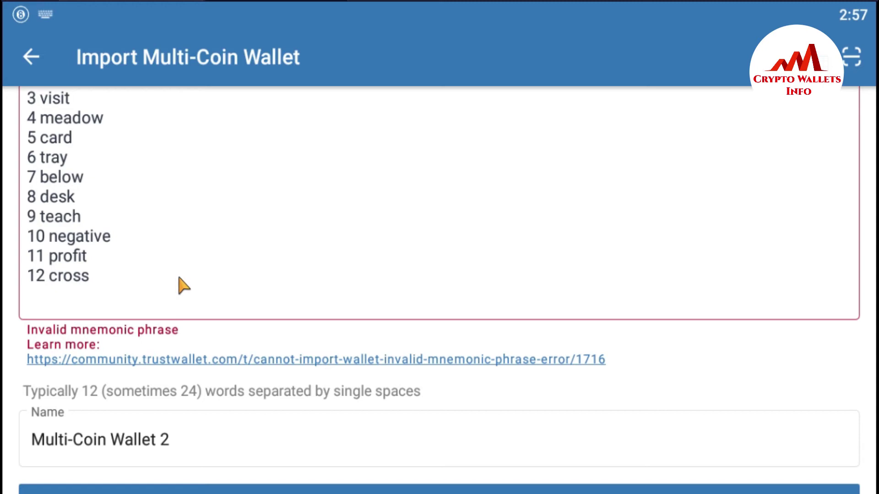
Clear the entire numbered recovery phrase from the Phrase field
click(120, 273)
click(122, 266)
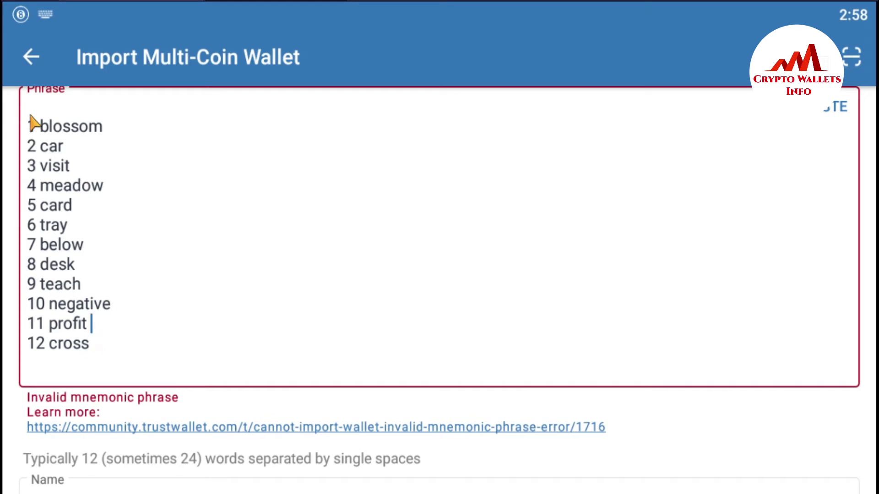
key(ctrl+a)
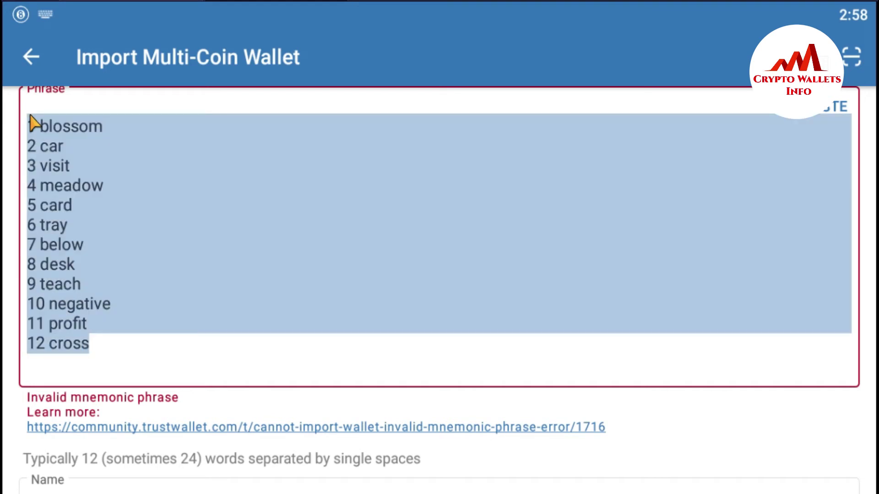
key(BackSpace)
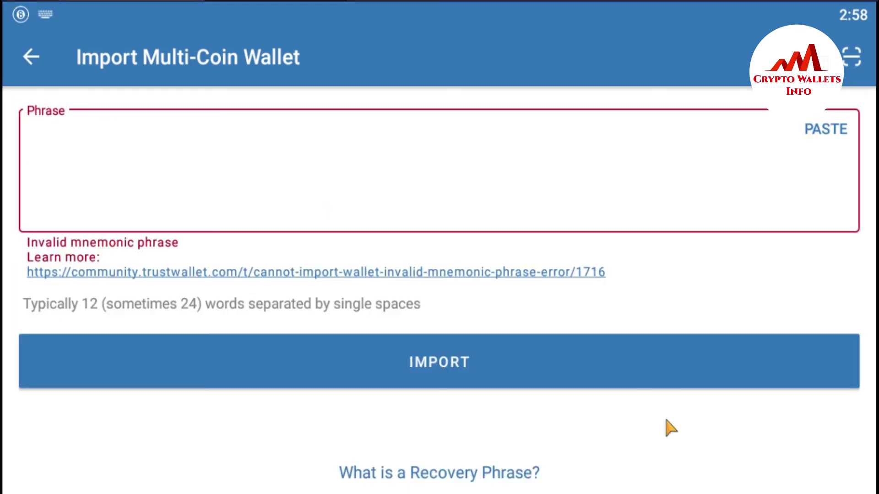
Copy the first recovery-phrase word, without its number, from the 12 WORD Notepad file into the Phrase field
key(alt+Tab)
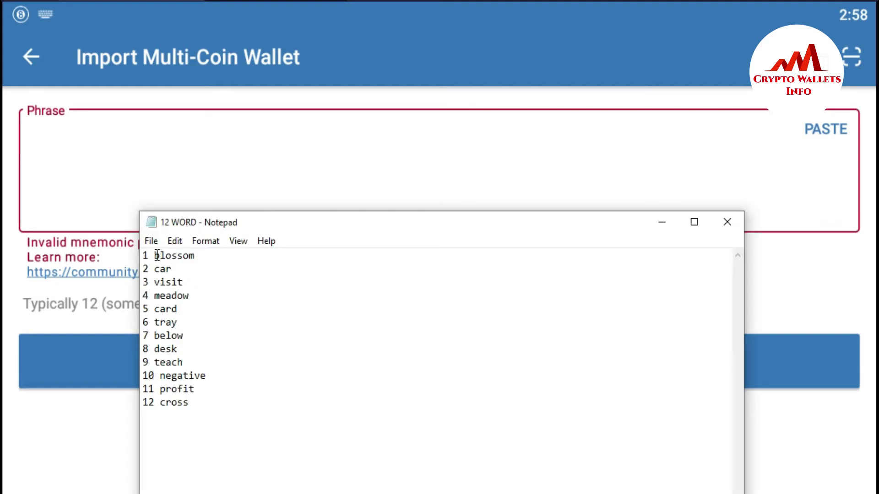
drag(156, 255, 201, 255)
key(ctrl+c)
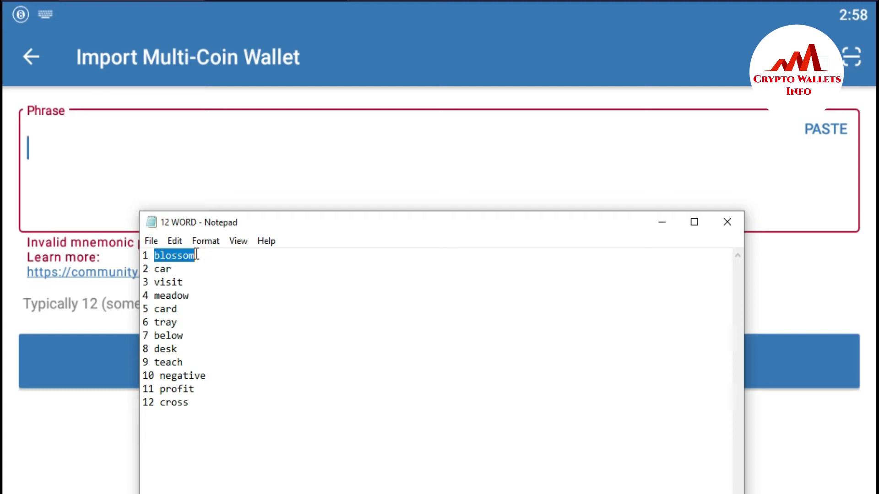
click(43, 152)
key(ctrl+v)
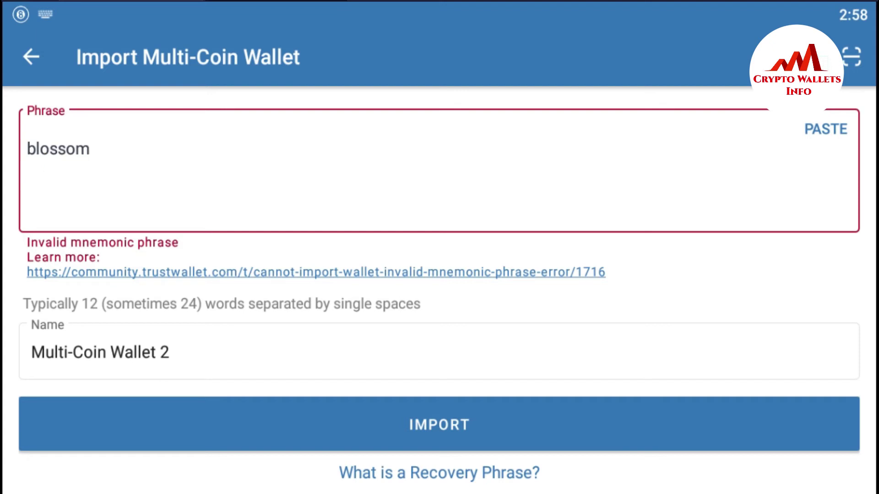
Add the second recovery-phrase word from the Notepad list to the Phrase field, separated by a single space
key(alt+Tab)
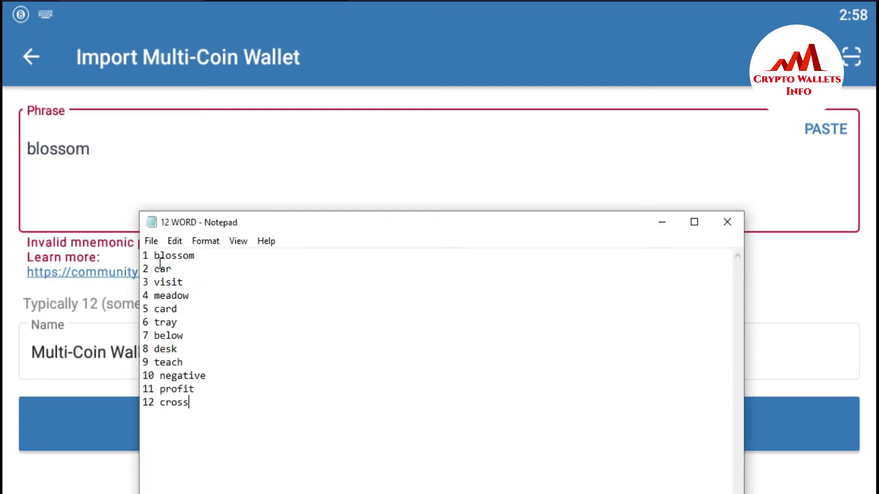
drag(154, 269, 173, 271)
key(ctrl+c)
click(103, 141)
key(ctrl+v)
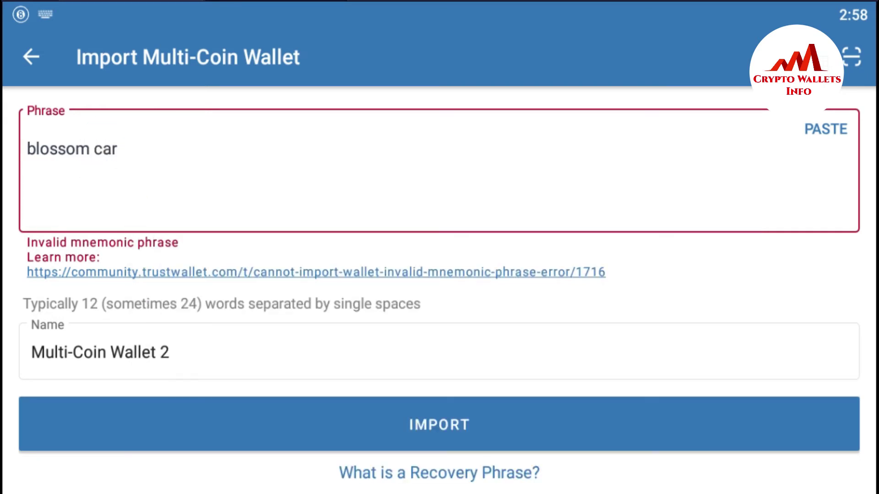
Add the third recovery-phrase word from the Notepad list to the Phrase field, leaving out its number
key(alt+Tab)
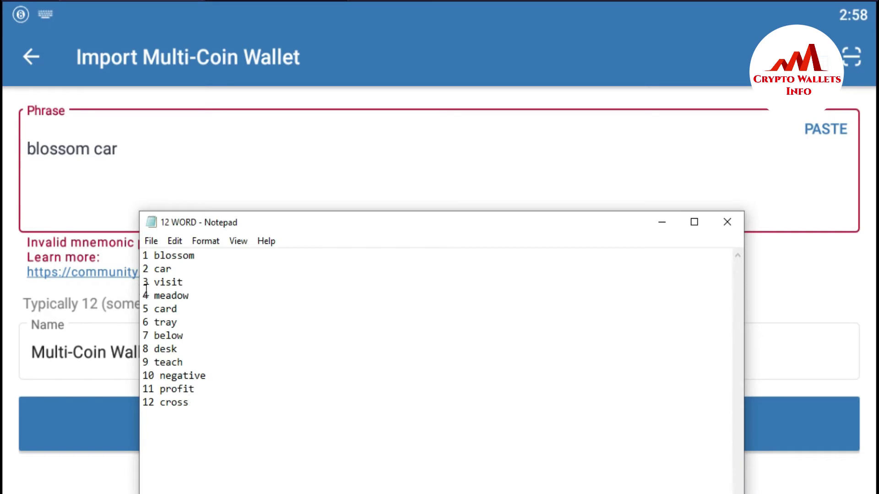
drag(155, 282, 185, 282)
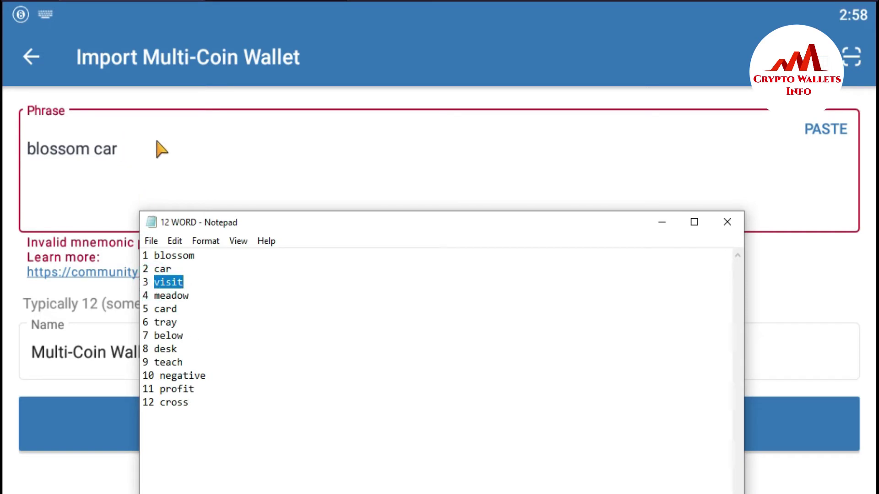
text(visit)
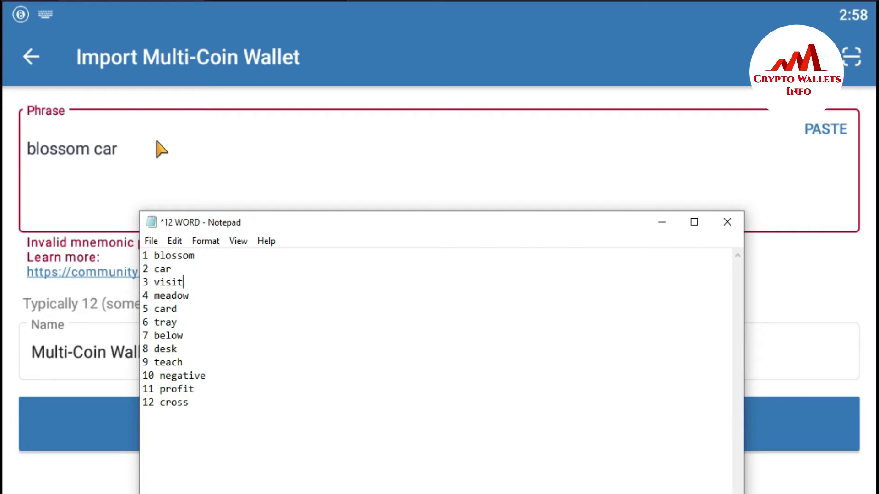
key(ctrl+shift+Left)
key(ctrl+c)
click(153, 139)
key(ctrl+v)
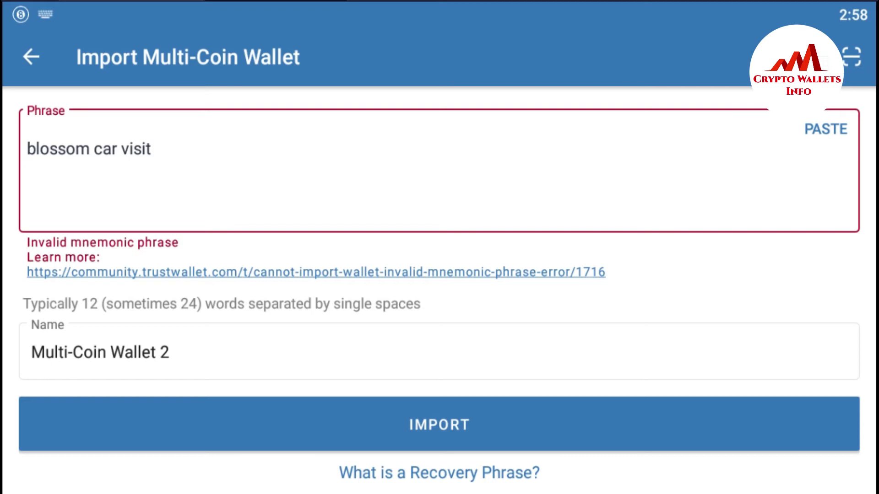
Add the fourth recovery-phrase word from the Notepad list to the Phrase field, separated by a single space
key(alt+Tab)
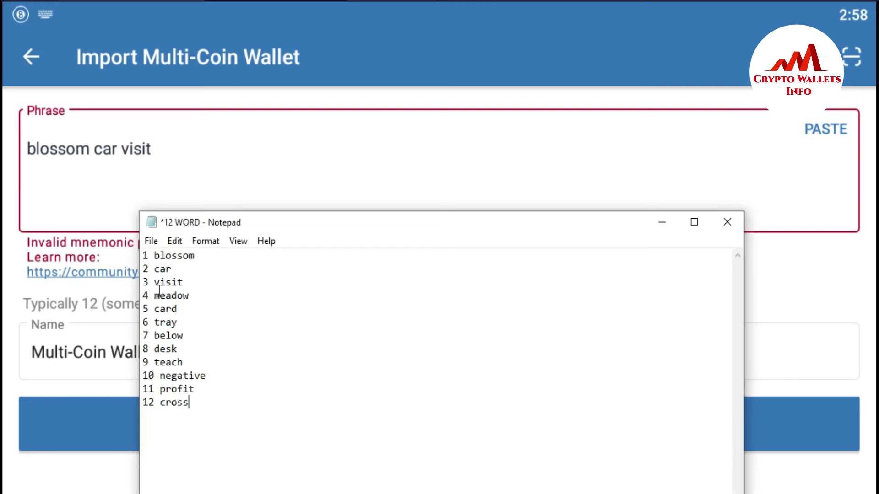
drag(154, 295, 191, 294)
key(ctrl+c)
click(192, 155)
key(ctrl+v)
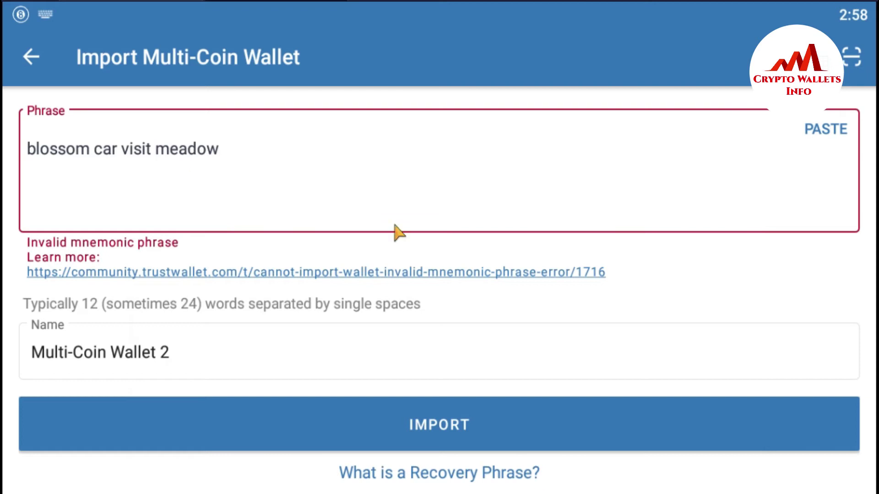
Add the fifth recovery-phrase word from the Notepad list to the Phrase field, separated by a single space
key(alt+Tab)
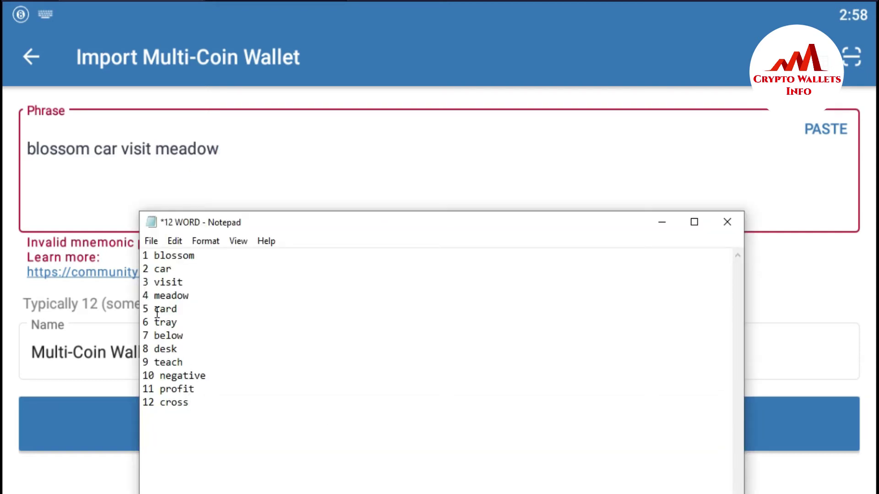
drag(155, 309, 177, 311)
key(ctrl+c)
click(236, 151)
key(ctrl+v)
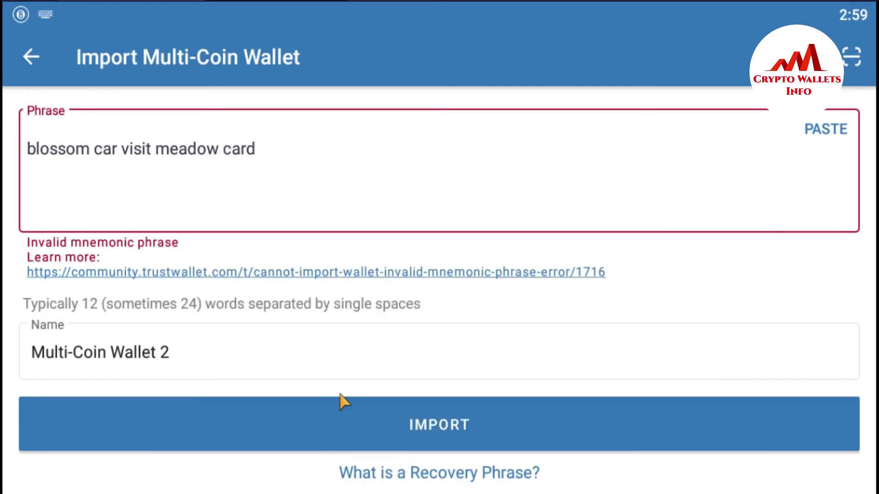
Add the sixth recovery-phrase word from the Notepad list to the Phrase field, separated by a single space
key(alt+Tab)
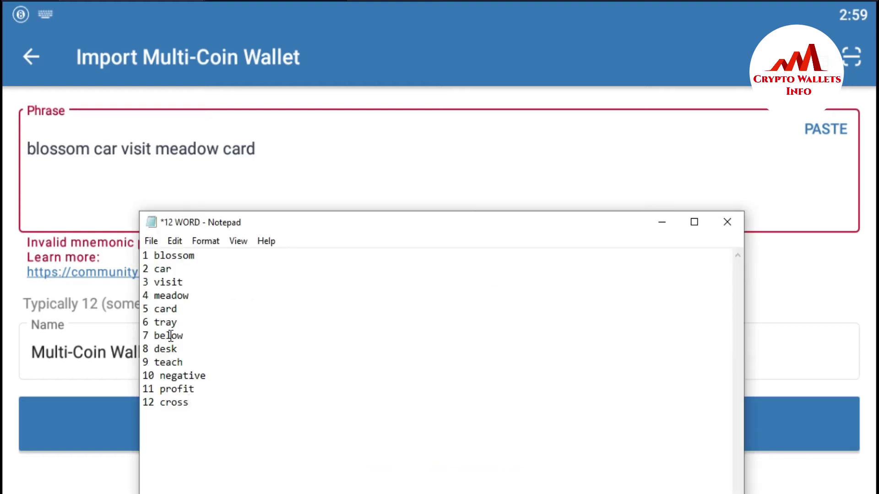
drag(154, 322, 182, 322)
click(183, 323)
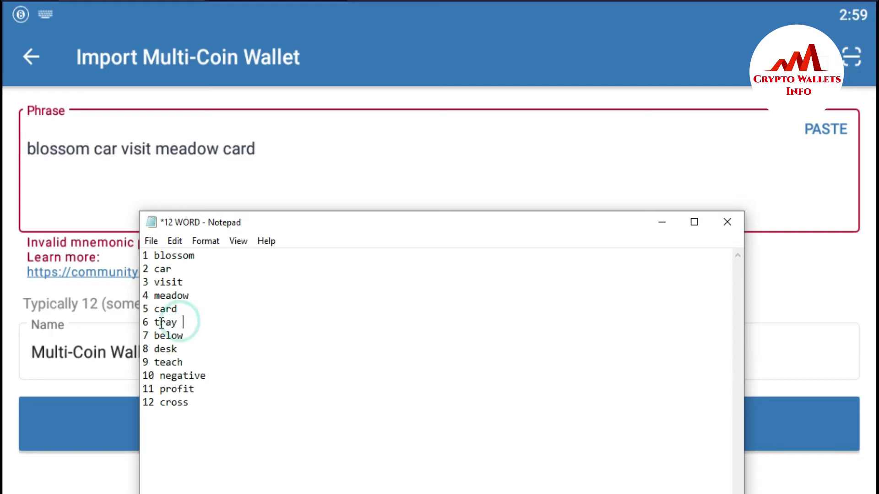
drag(155, 322, 176, 324)
key(ctrl+c)
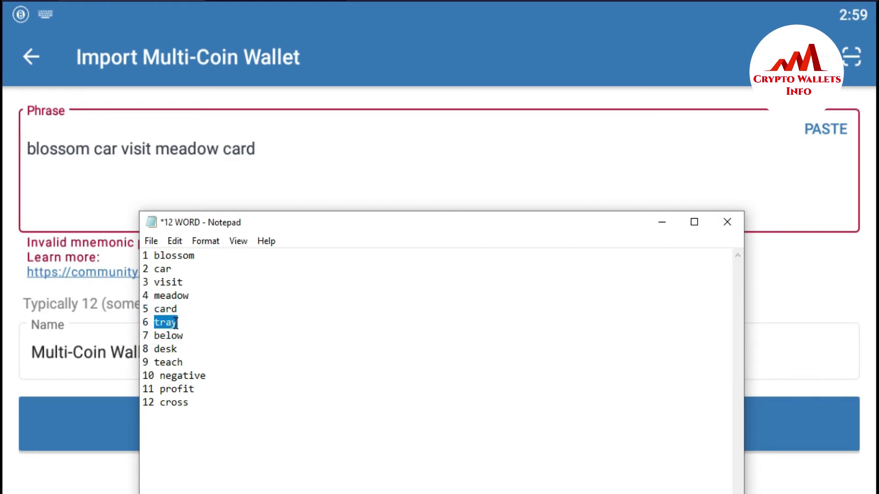
click(269, 151)
key(ctrl+v)
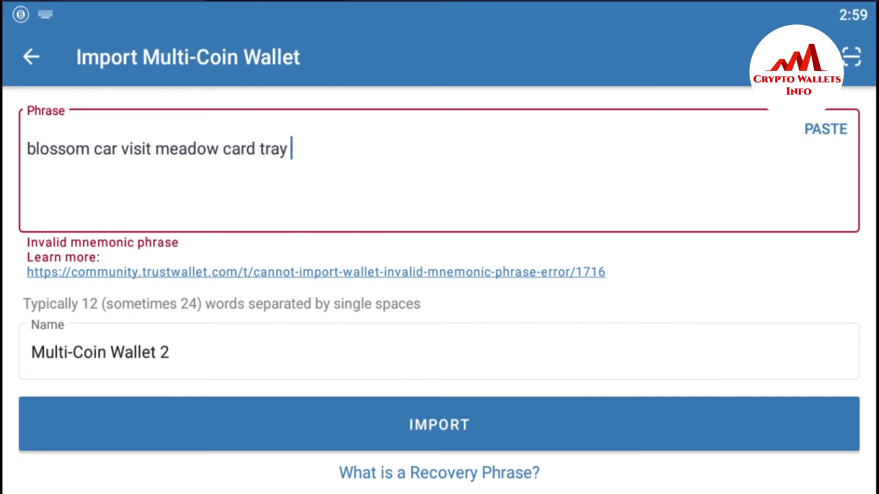
Add the seventh recovery-phrase word from the Notepad list to the Phrase field, separated by a single space
key(alt+Tab)
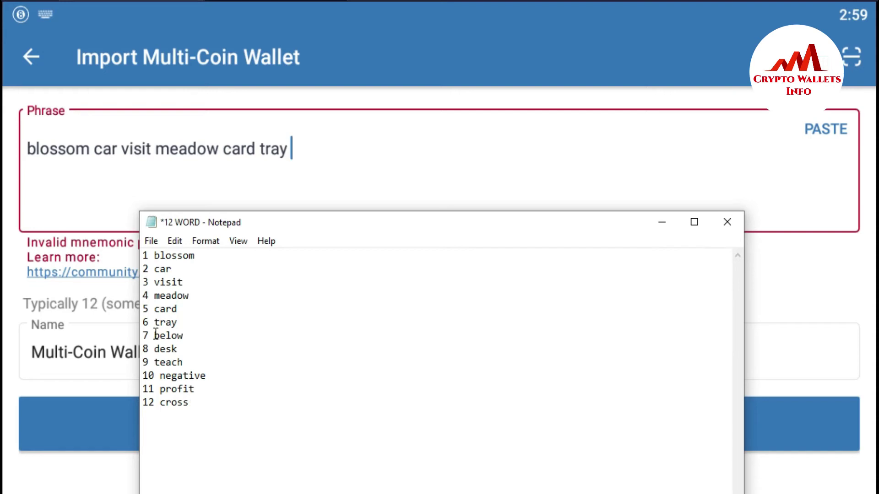
drag(153, 335, 185, 335)
key(ctrl+c)
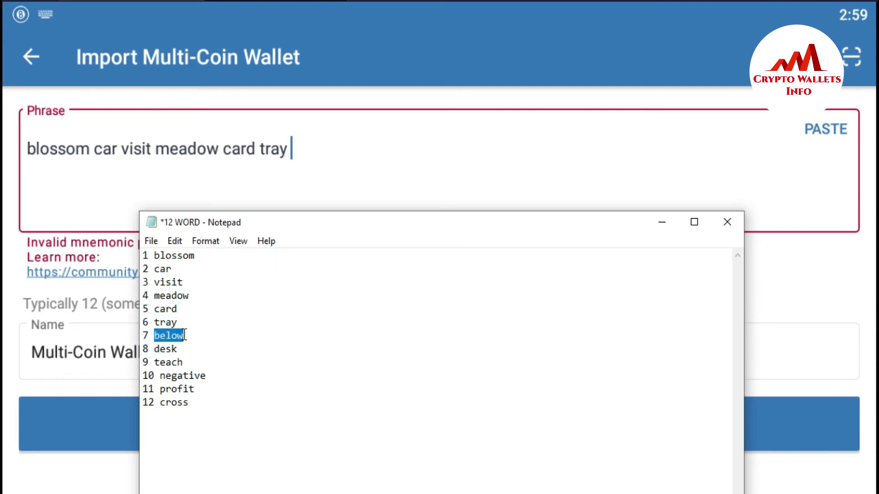
click(309, 149)
key(ctrl+v)
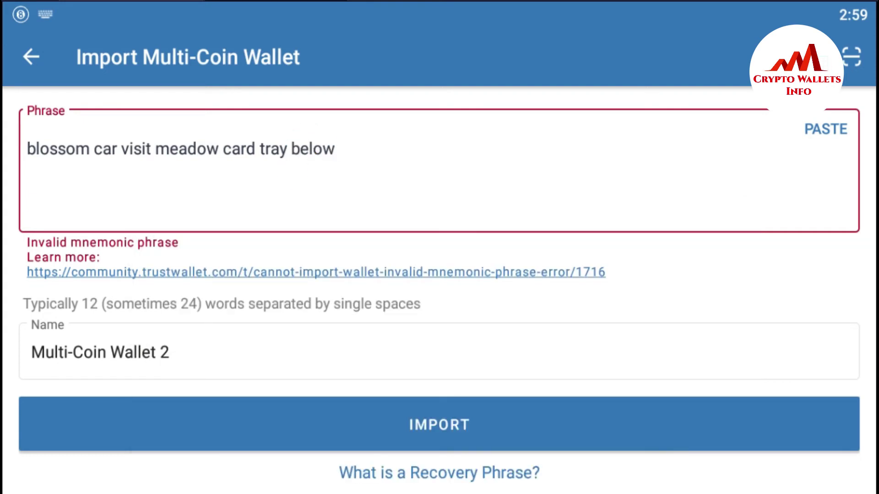
Add the eighth recovery-phrase word from the Notepad list to the Phrase field, separated by a single space
key(alt+Tab)
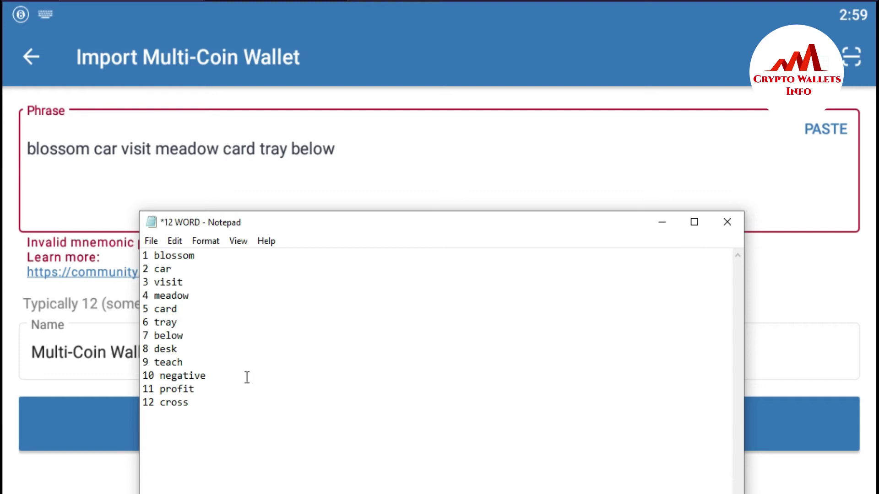
drag(157, 350, 178, 351)
key(ctrl+c)
click(344, 146)
key(ctrl+v)
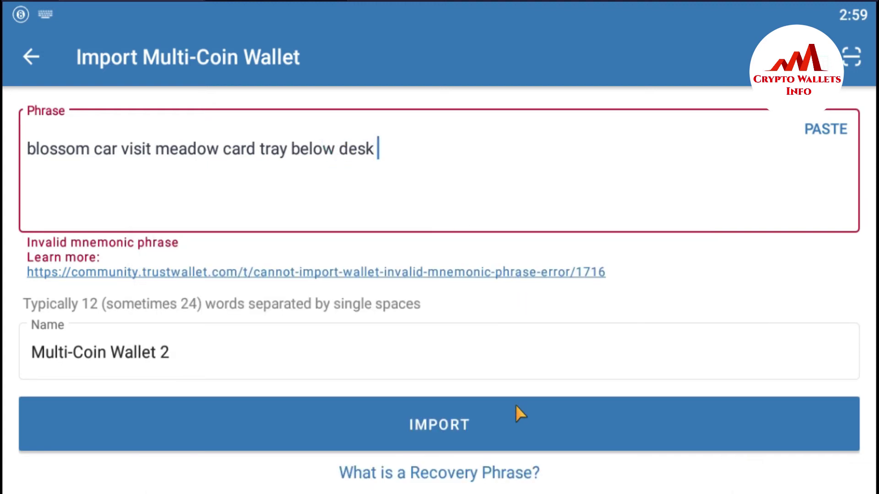
Add the ninth recovery-phrase word from the Notepad list to the Phrase field, separated by a single space
key(alt+Tab)
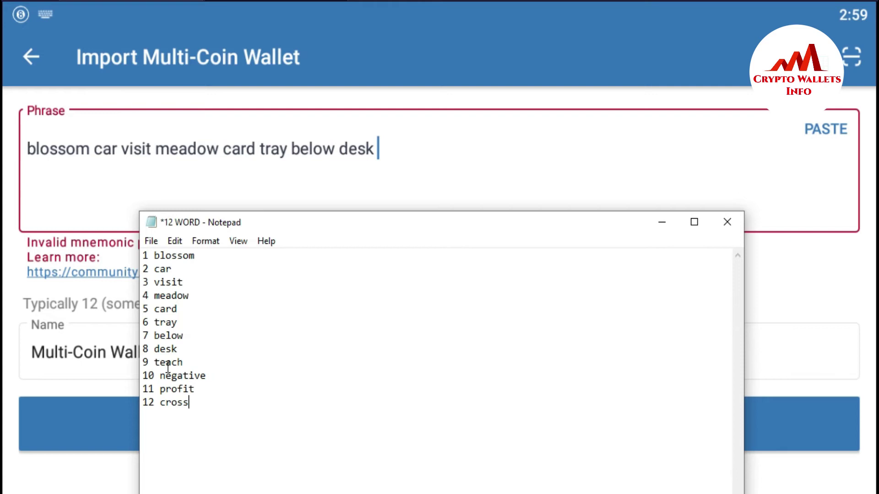
drag(156, 363, 183, 363)
key(ctrl+c)
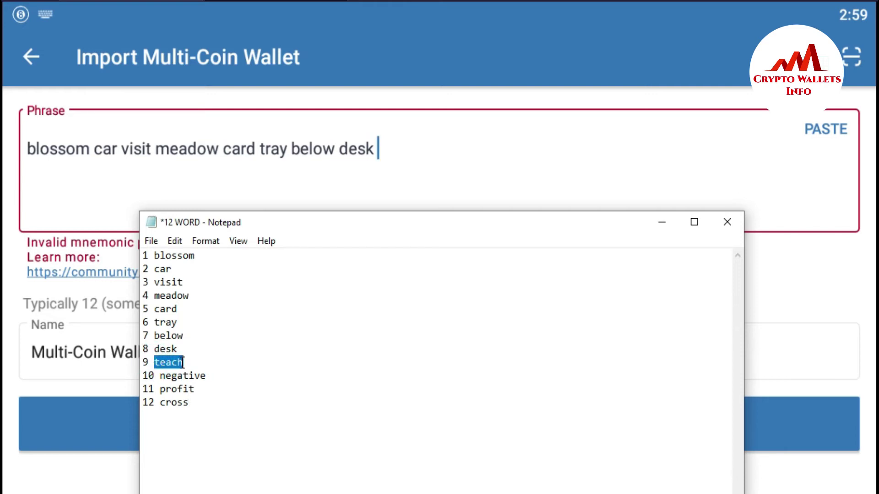
click(386, 154)
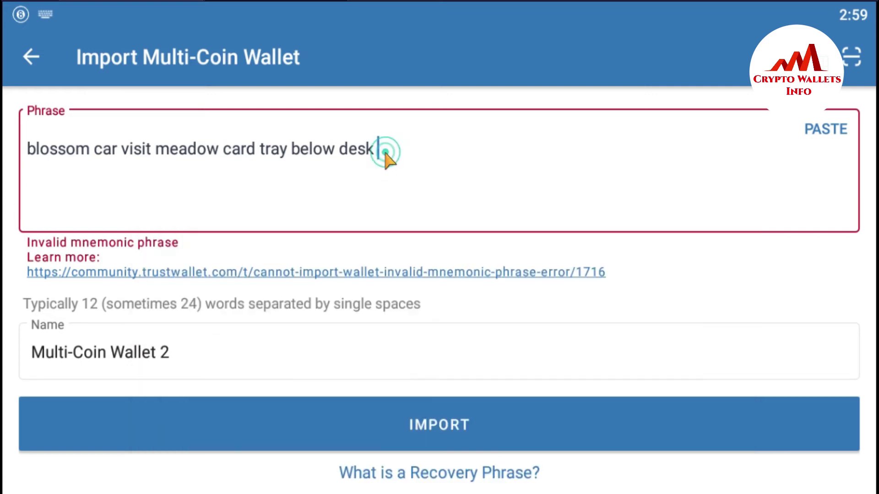
key(ctrl+v)
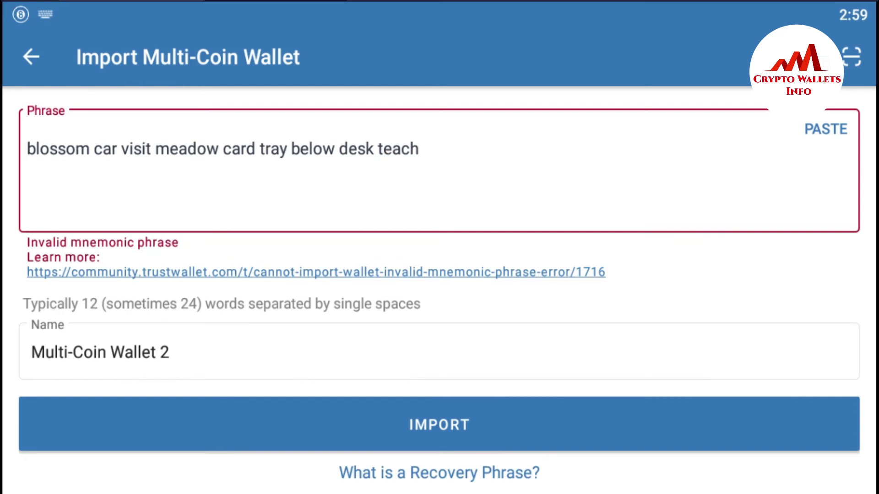
Add the tenth recovery-phrase word from the Notepad list to the Phrase field, separated by a single space
key(alt+Tab)
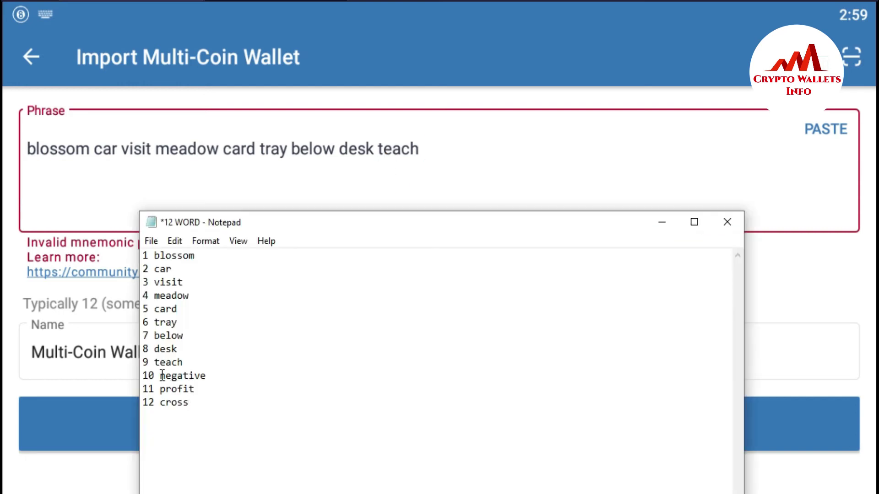
drag(160, 376, 208, 376)
key(ctrl+c)
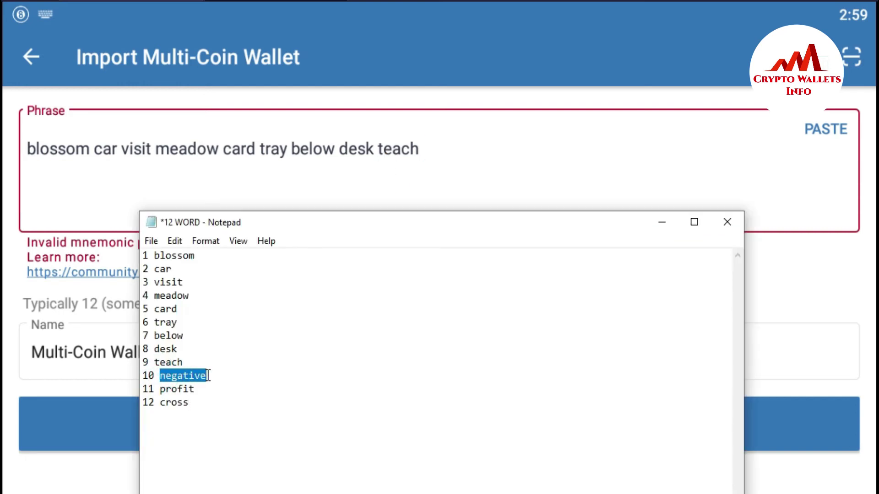
click(432, 149)
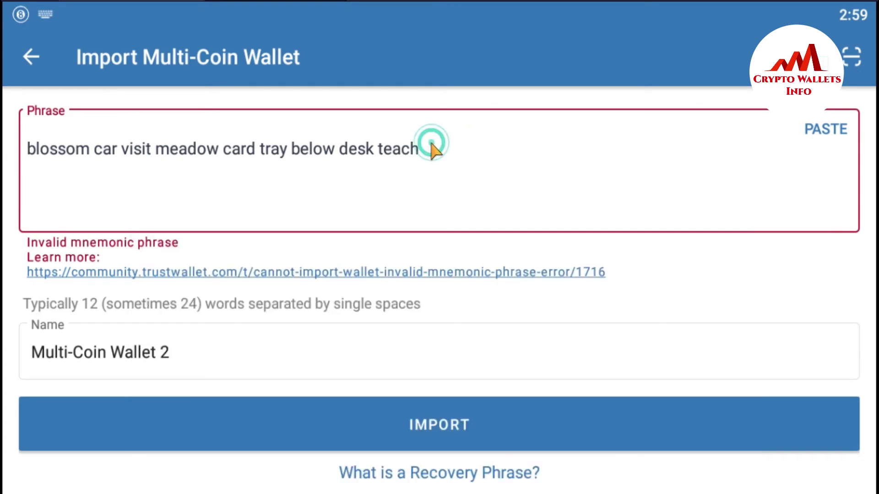
key(ctrl+v)
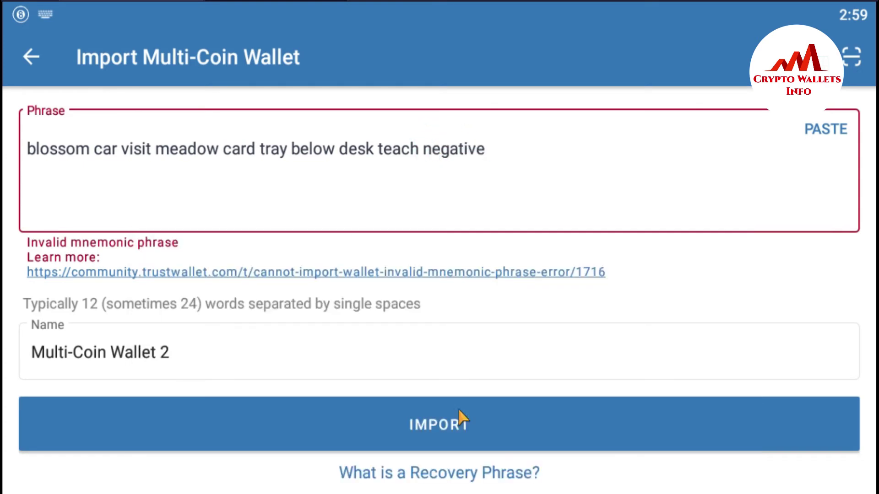
Add the eleventh recovery-phrase word from the Notepad list to the Phrase field, separated by a single space
key(alt+Tab)
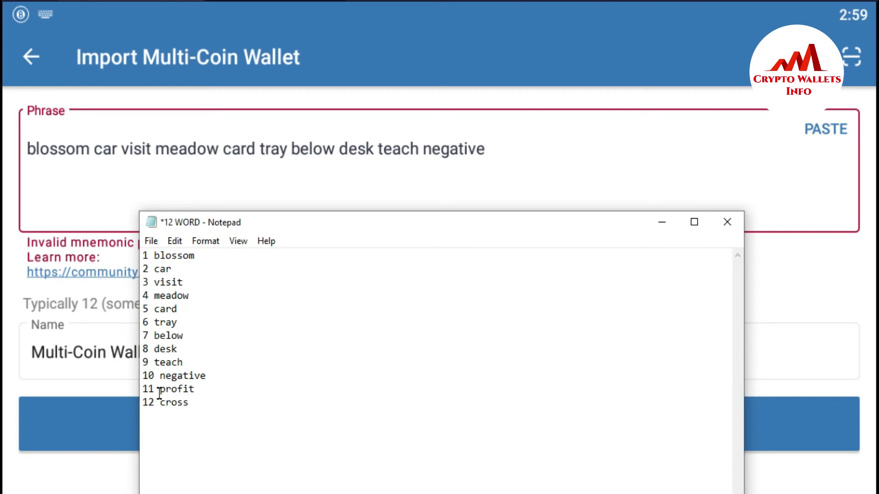
drag(159, 389, 194, 390)
key(ctrl+c)
click(490, 145)
key(ctrl+v)
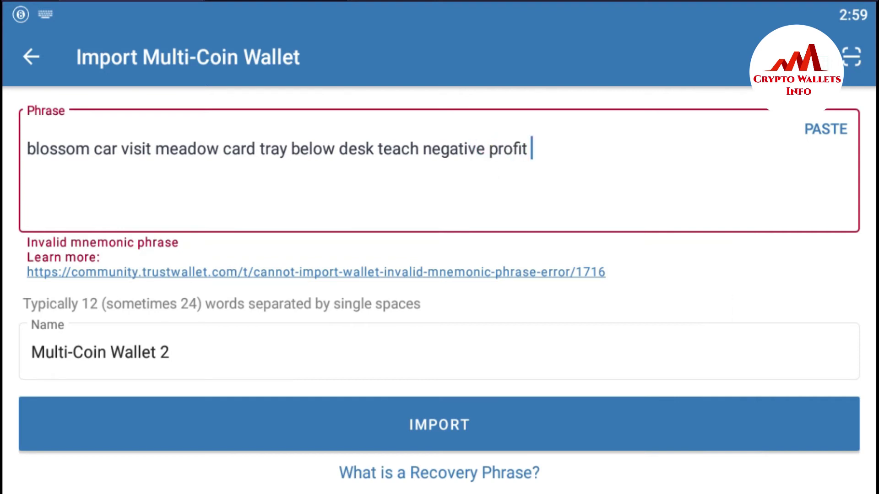
Add the twelfth recovery-phrase word from the Notepad list to the Phrase field and import the wallet as Multi-Coin Wallet 2
key(alt+Tab)
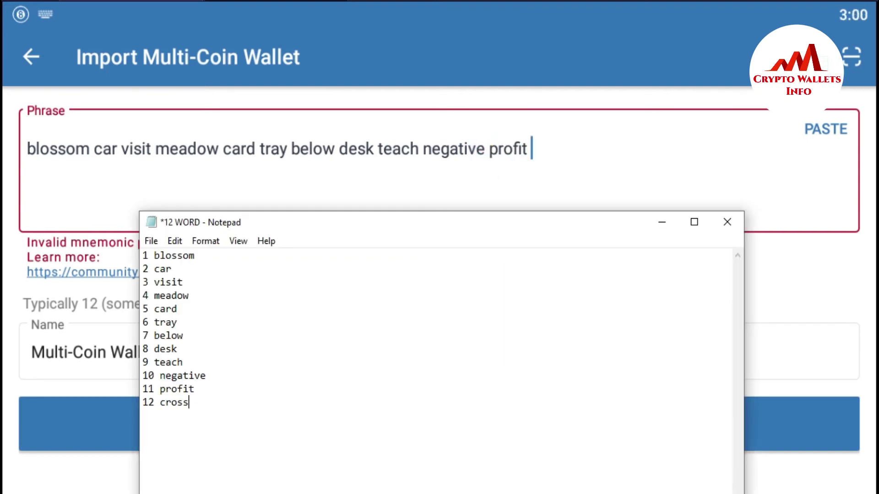
drag(162, 406, 193, 403)
key(ctrl+c)
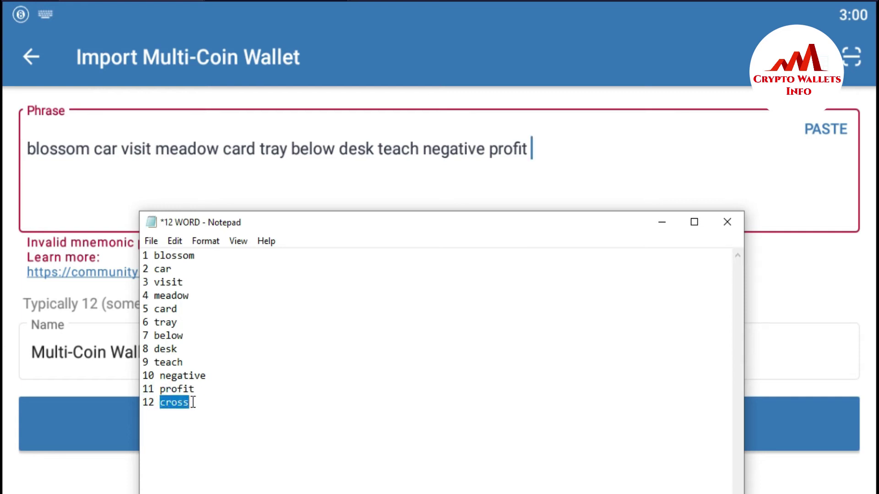
click(540, 151)
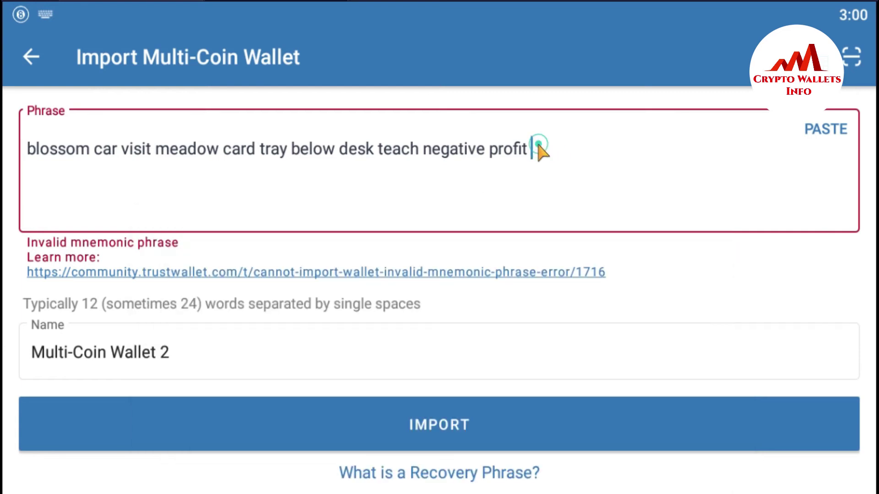
key(ctrl+v)
click(451, 423)
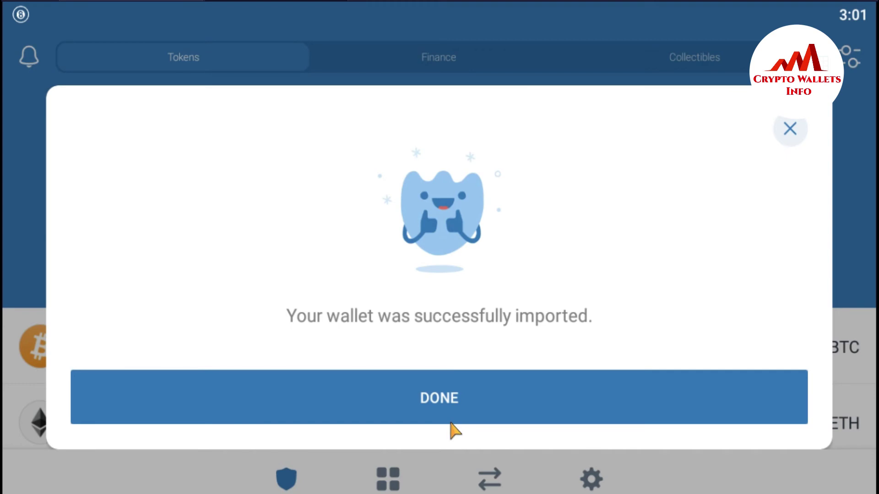
click(450, 403)
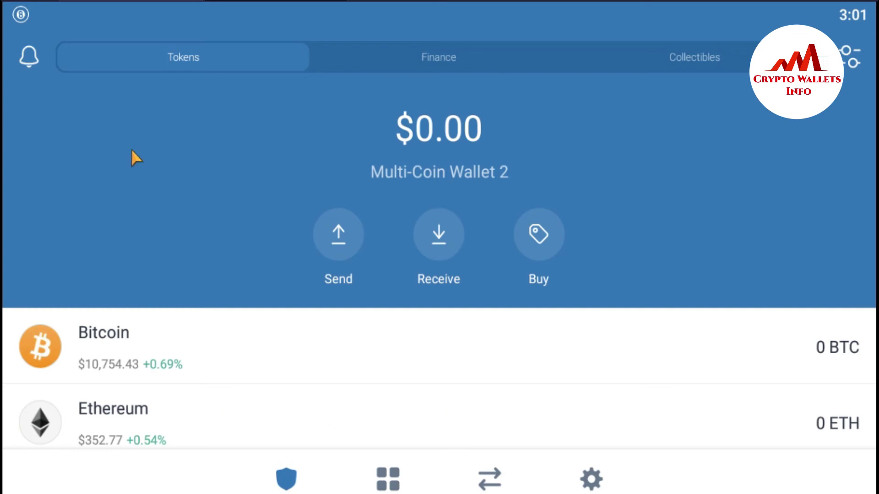
Examine the imported wallet's token list and the Wallets list in Settings, keeping the Notepad word list out of the way
scroll(131, 150, down, 3)
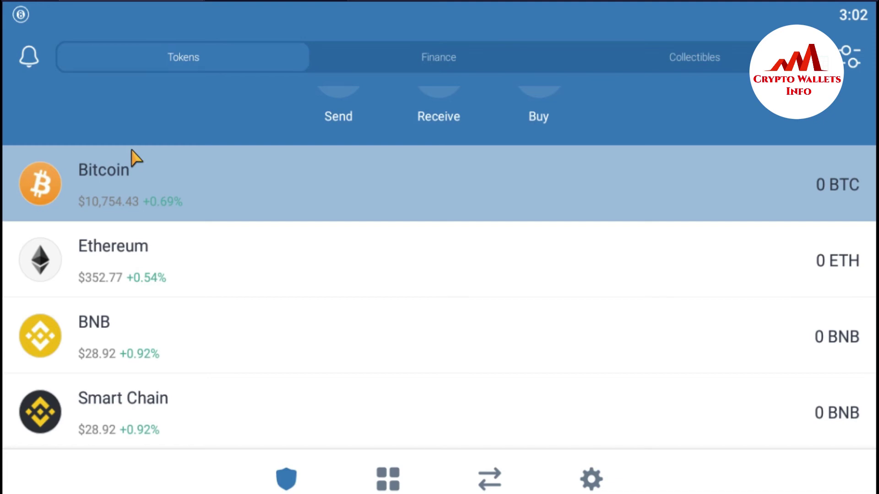
click(590, 481)
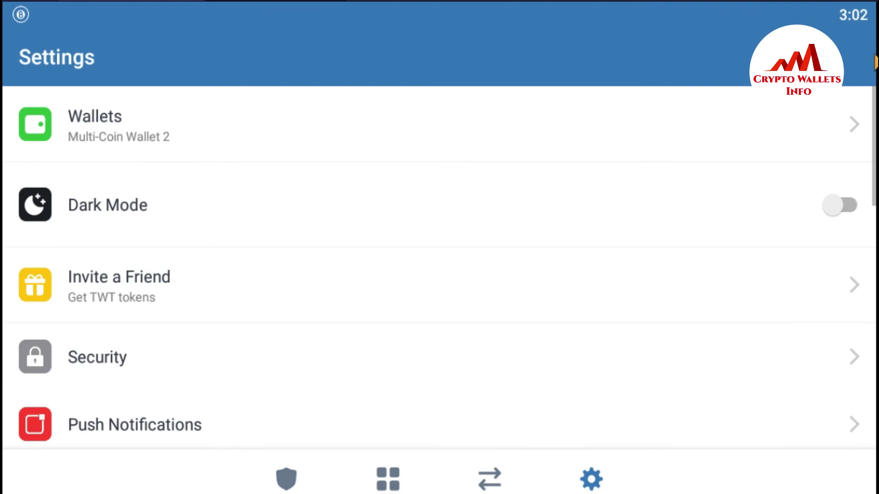
click(115, 144)
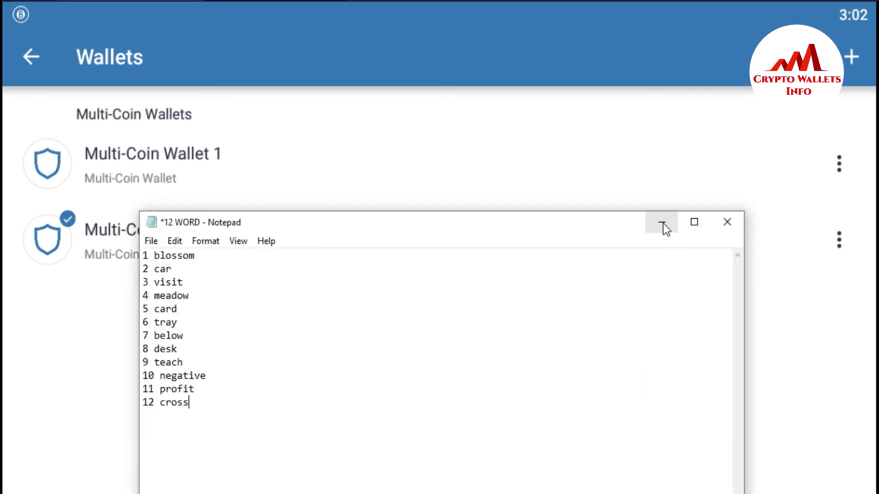
click(663, 223)
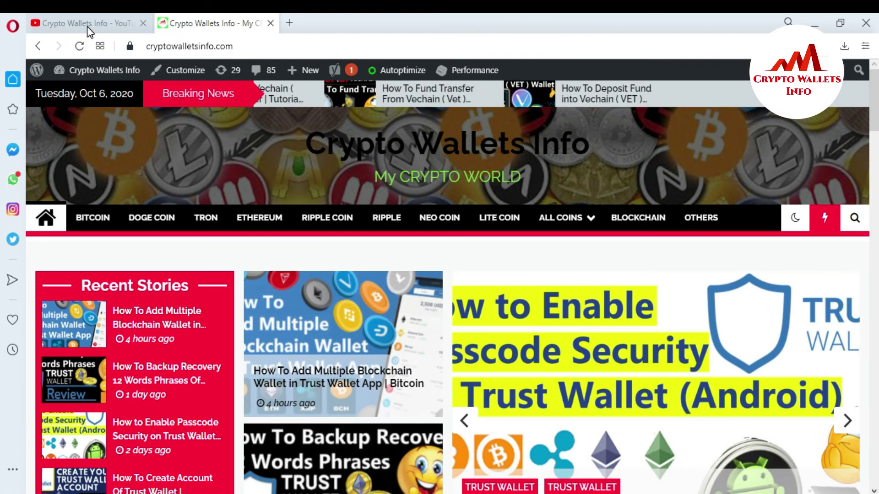
View the Crypto Wallets Info YouTube channel in Opera, then open the Coinbase category on cryptowalletsinfo.com
click(87, 27)
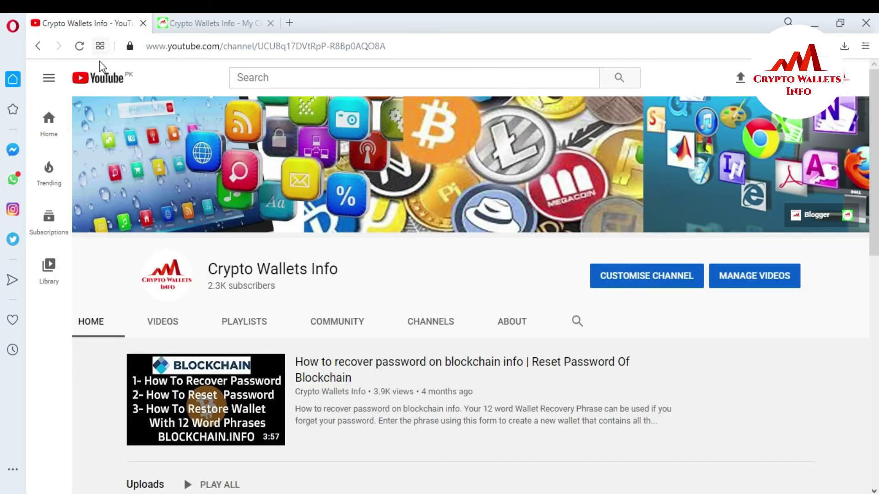
click(185, 21)
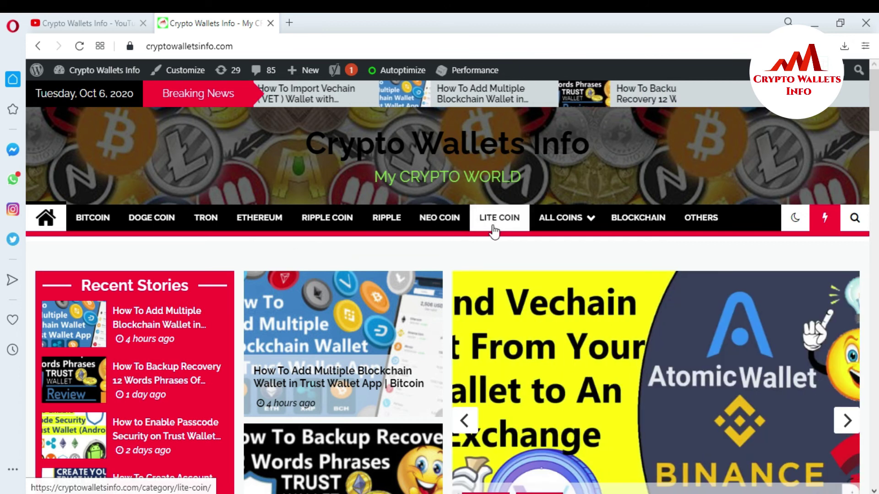
mouse_move(596, 228)
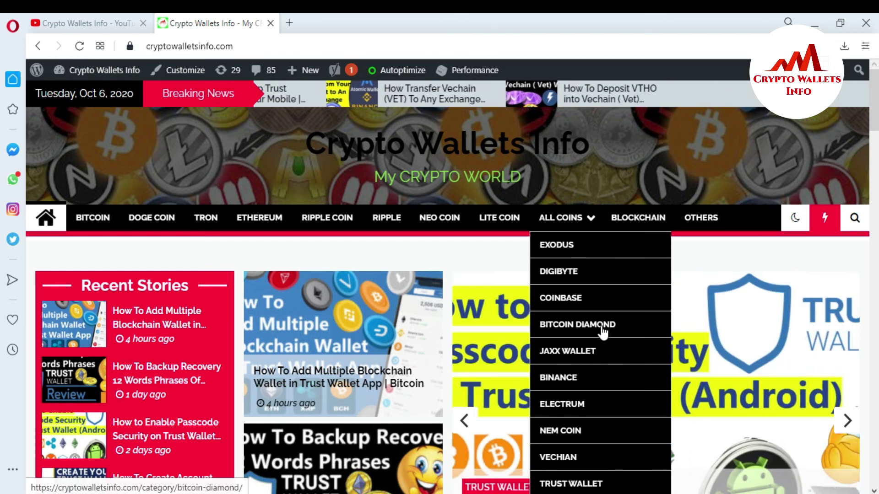
click(569, 303)
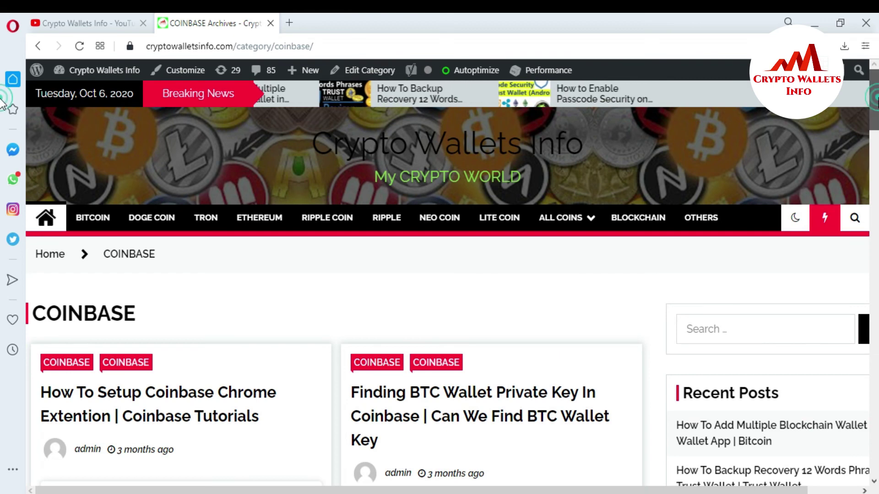
Look through the Coinbase category posts and open the article on creating multiple Bitcoin wallets in Coinbase
scroll(3, 104, down, 7)
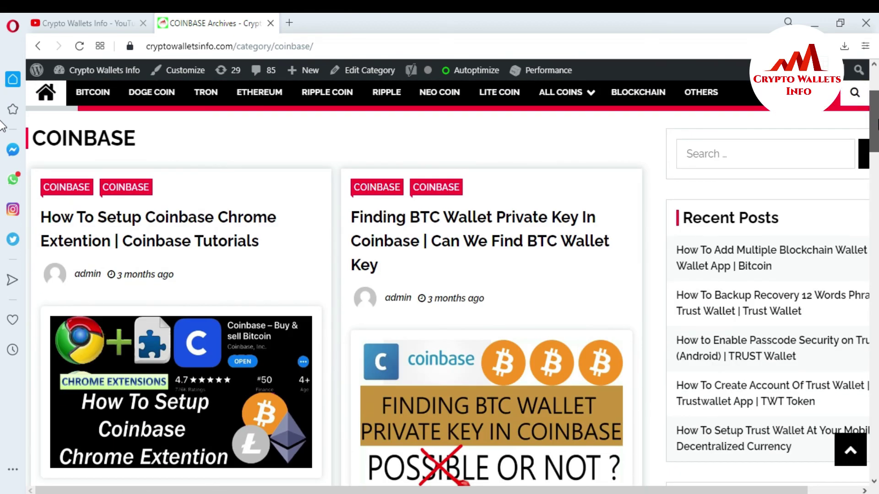
scroll(2, 149, down, 2)
scroll(874, 132, up, 5)
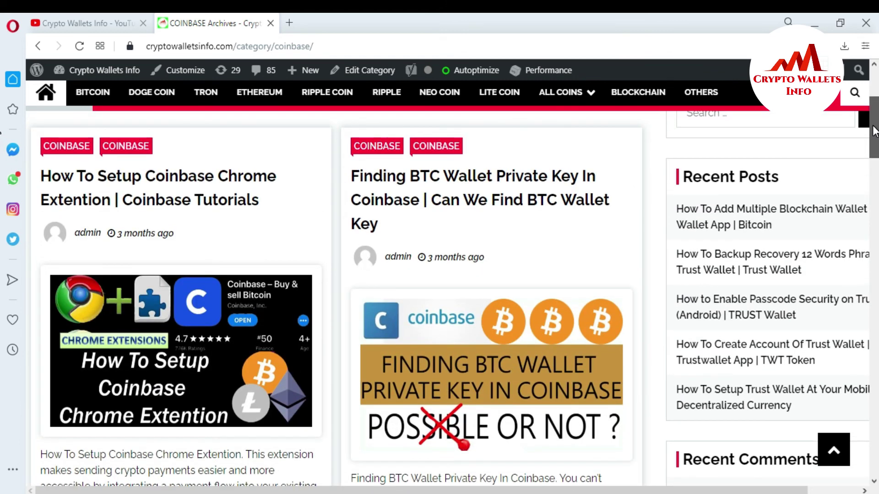
drag(875, 132, 875, 430)
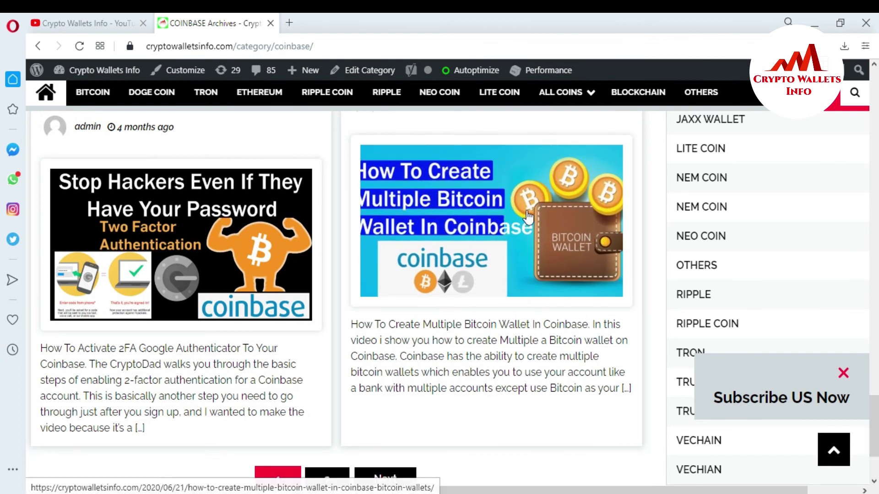
click(487, 215)
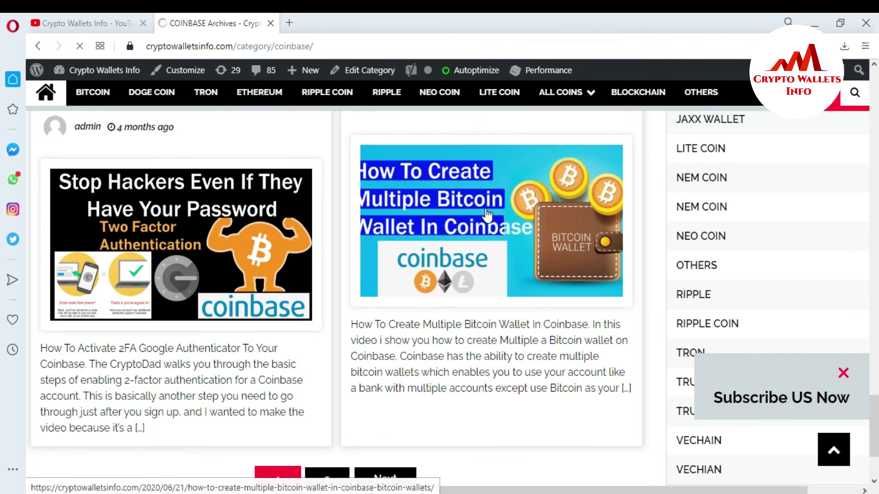